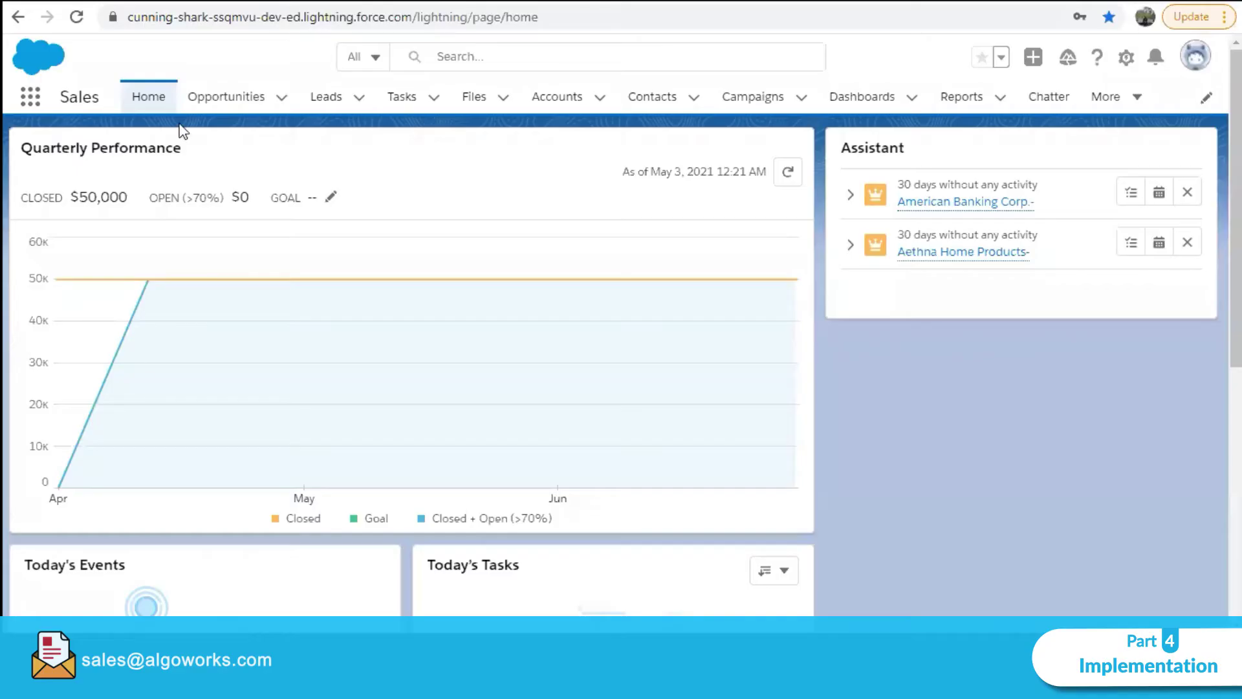
# Step: Go to Setup's Object Manager and open the Energy Audit custom object
pyautogui.click(1126, 57)
pyautogui.click(1066, 117)
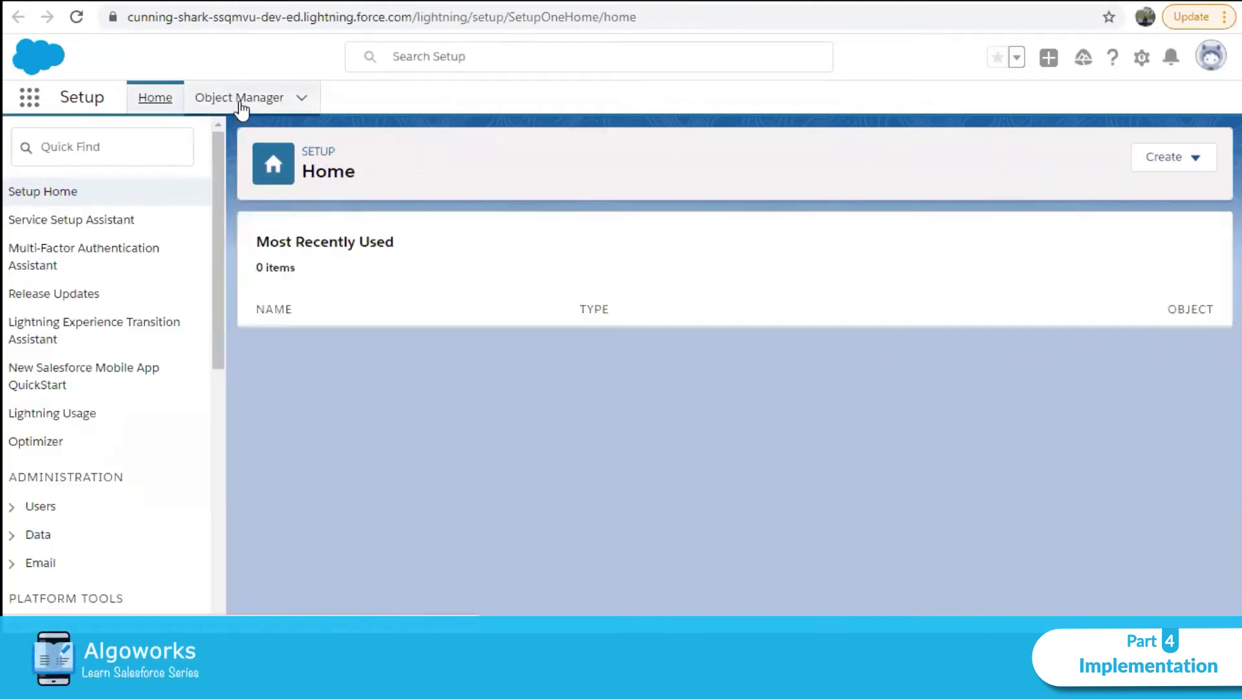
pyautogui.click(240, 99)
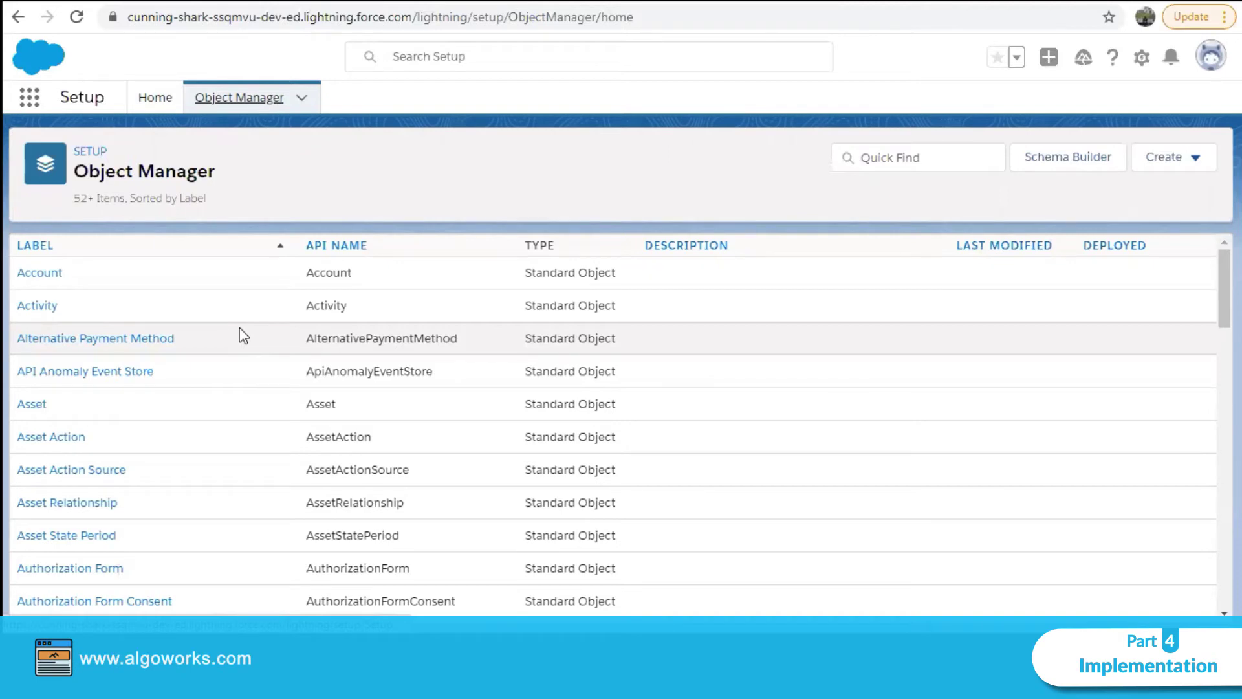
pyautogui.scroll(-20, 243, 335)
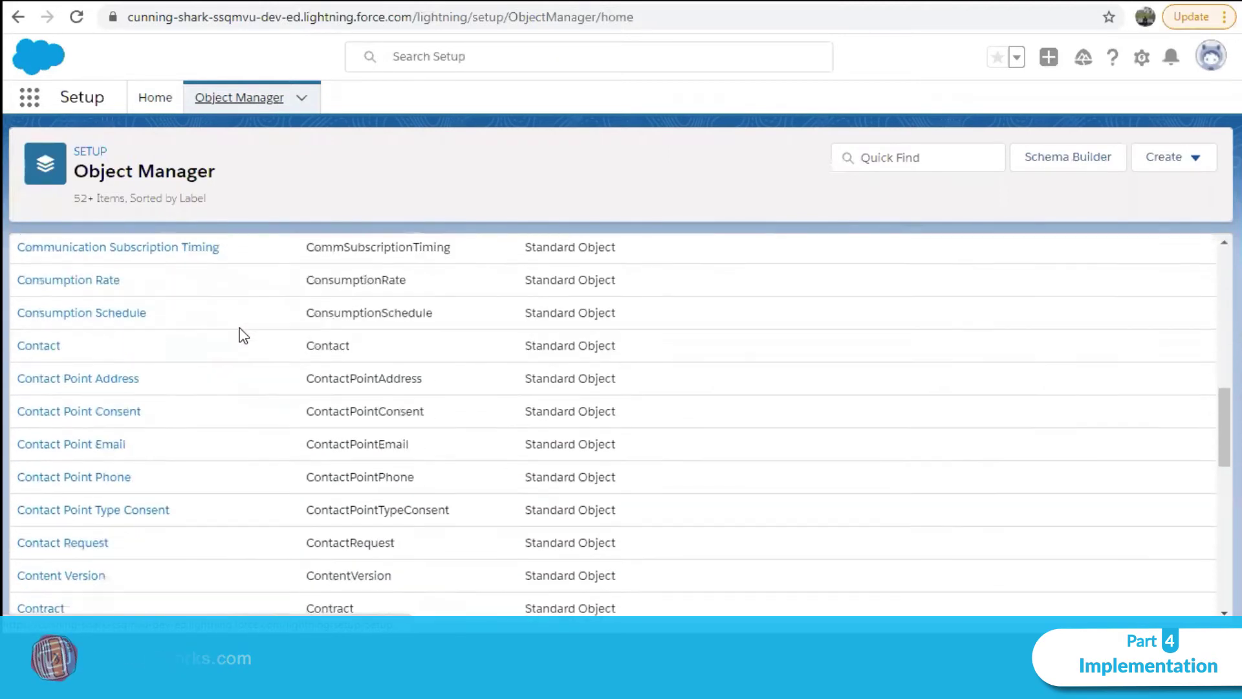
pyautogui.scroll(-3, 244, 335)
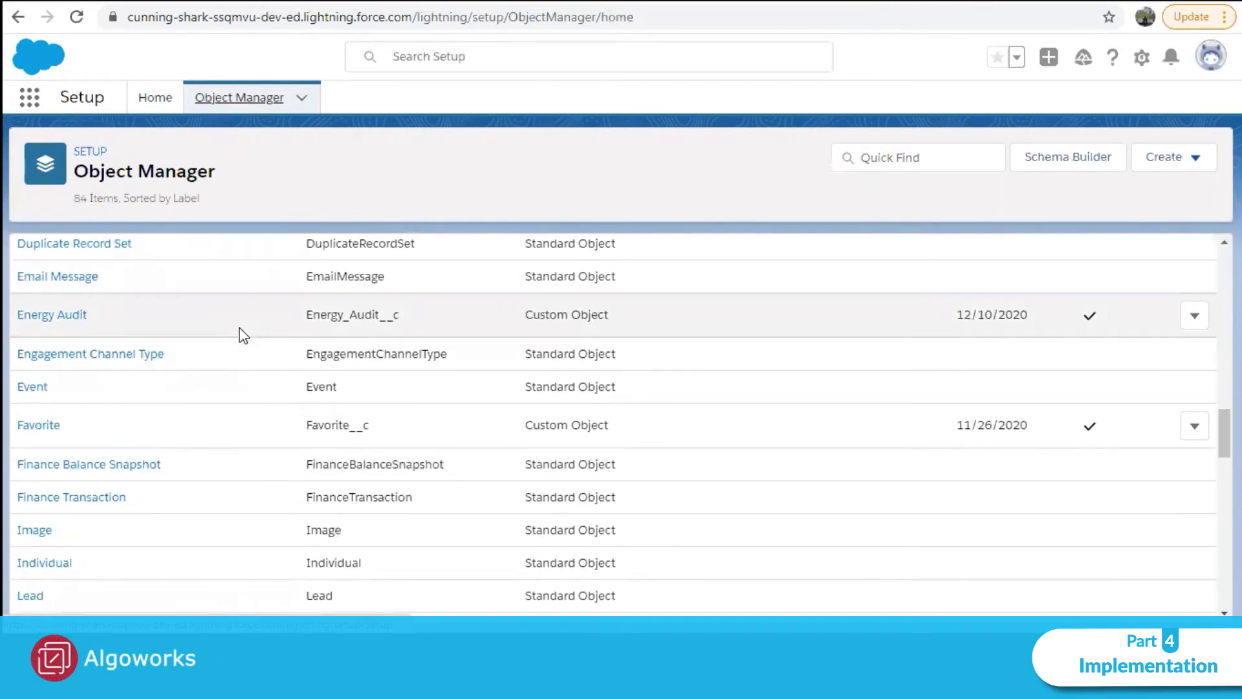
pyautogui.click(52, 316)
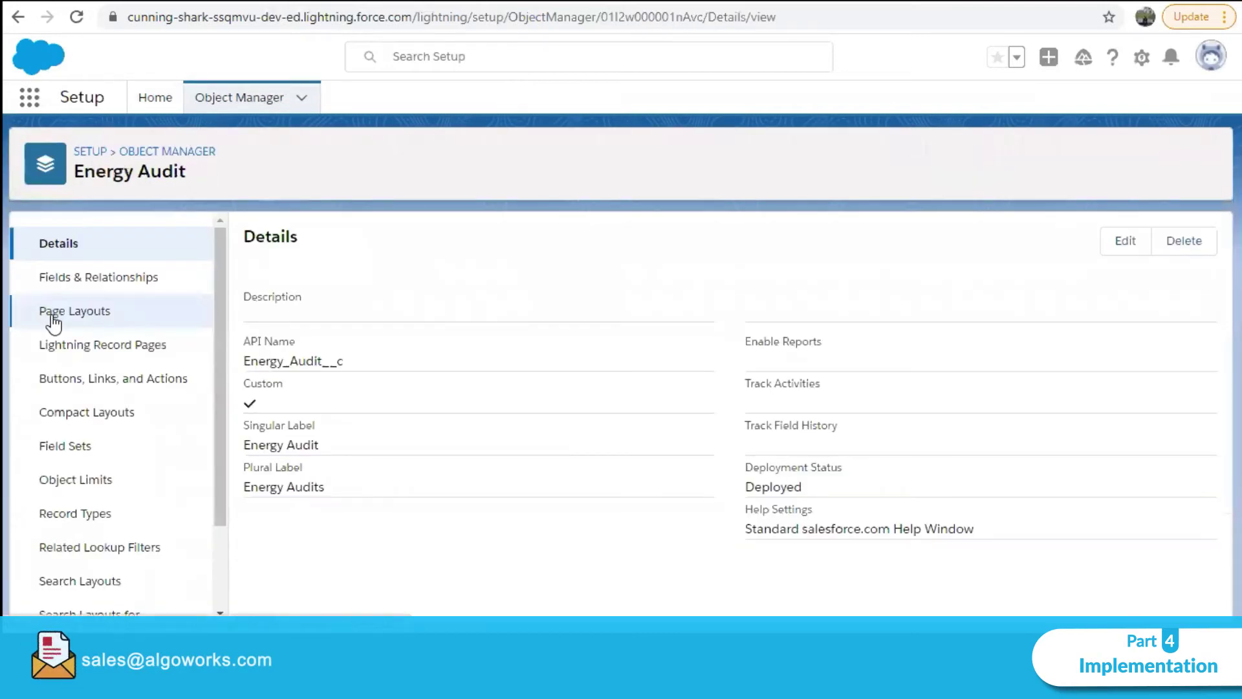
# Step: Show Energy Audit's Fields & Relationships and the action menu for Annual Energy Usage (kWh)
pyautogui.click(67, 278)
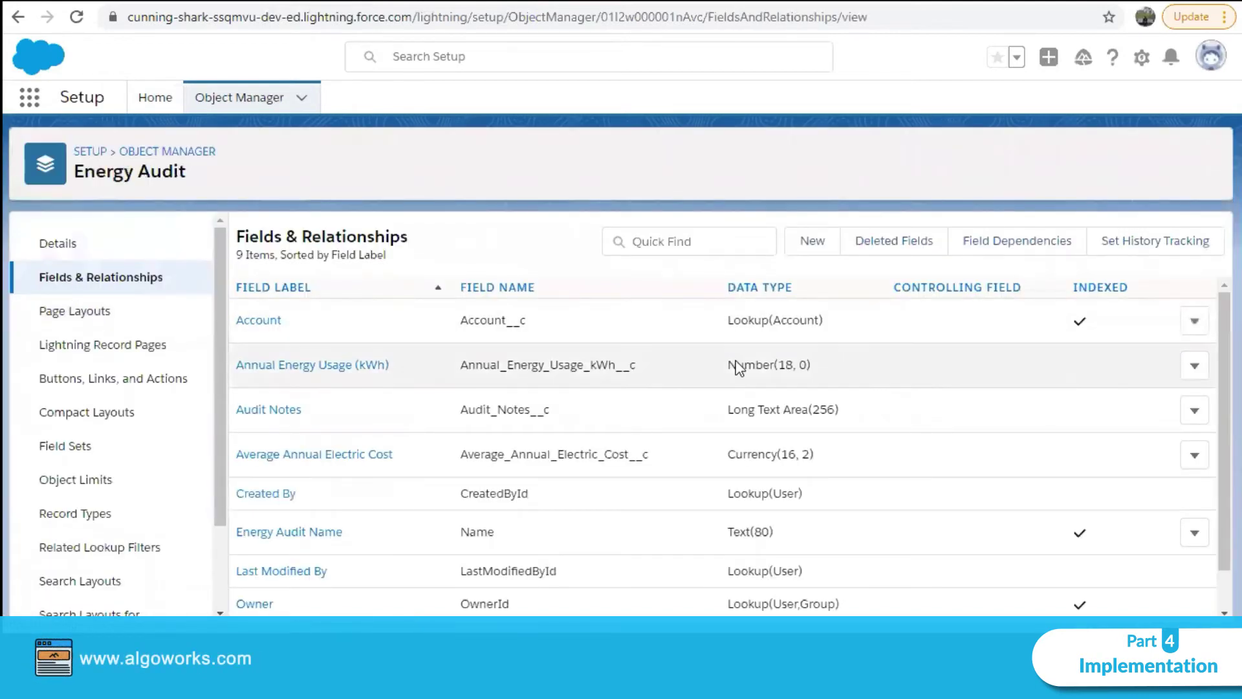
pyautogui.scroll(-2, 734, 359)
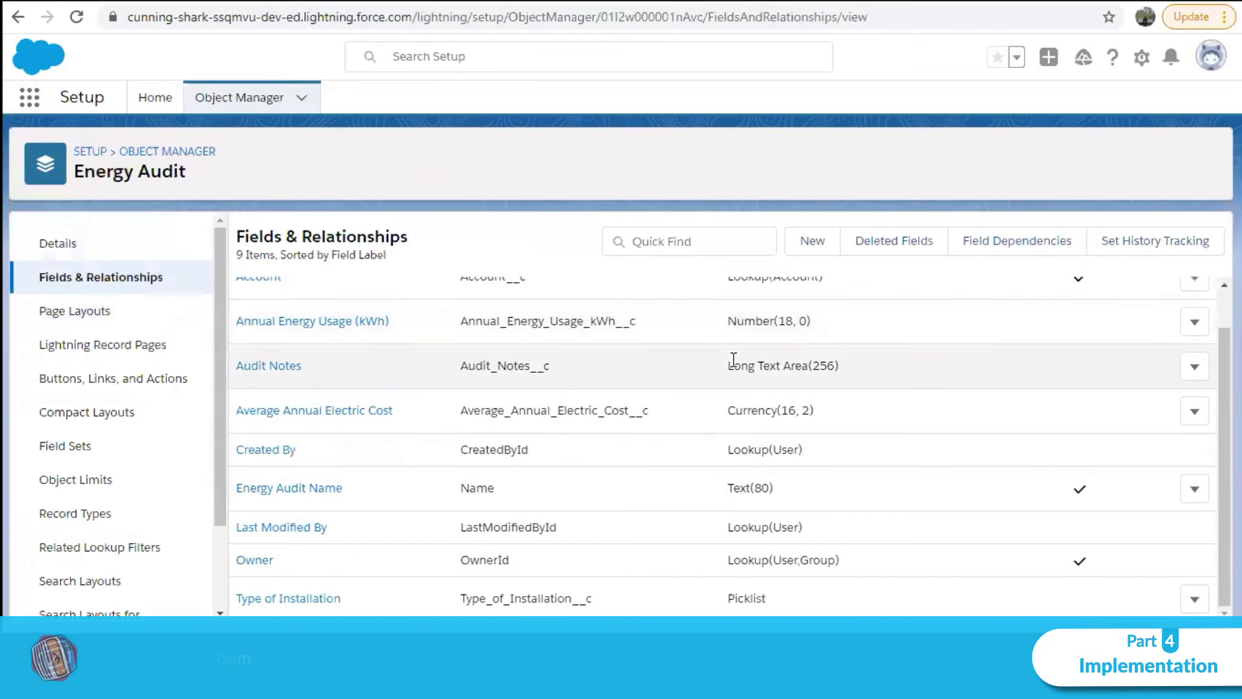
pyautogui.scroll(2, 734, 359)
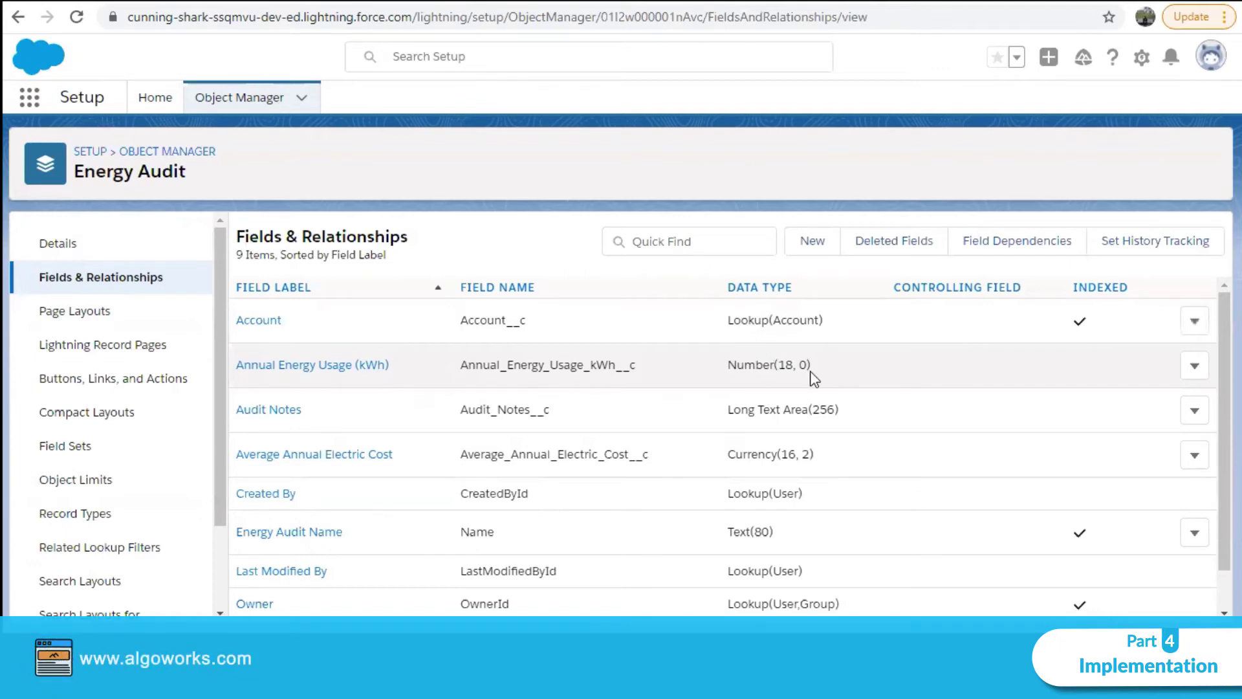
pyautogui.click(1195, 368)
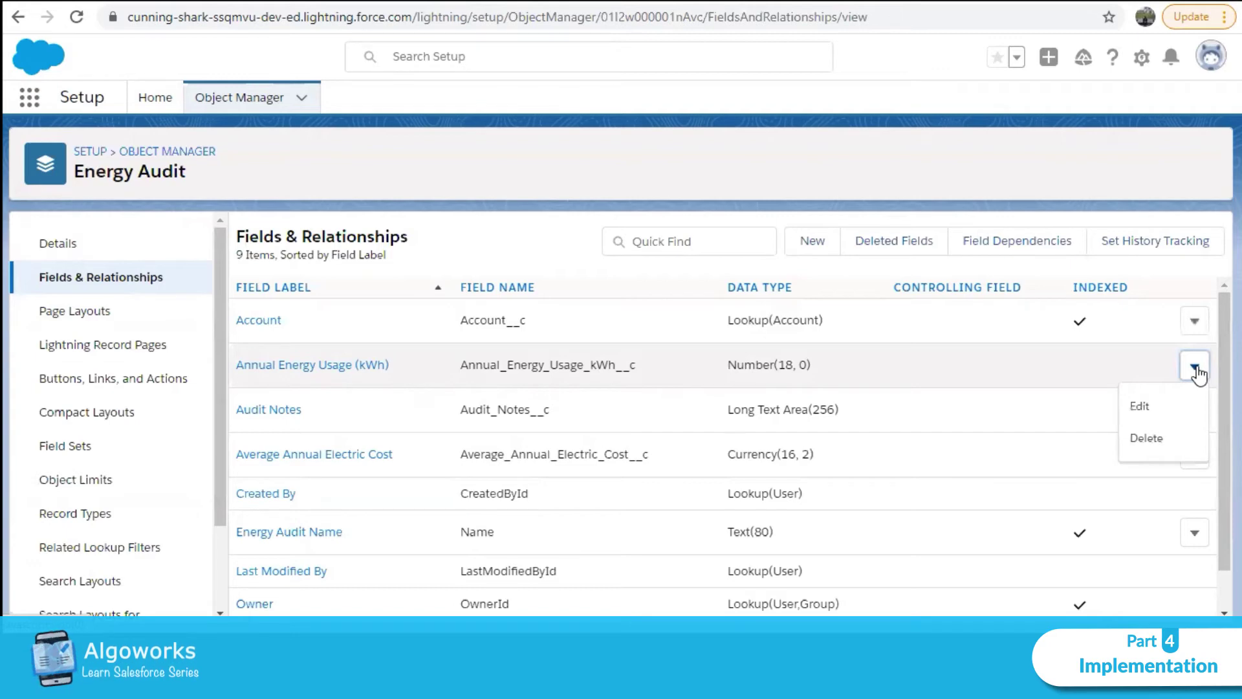
# Step: Edit Annual Energy Usage (kWh), enable External ID and Unique, and save
pyautogui.click(1145, 411)
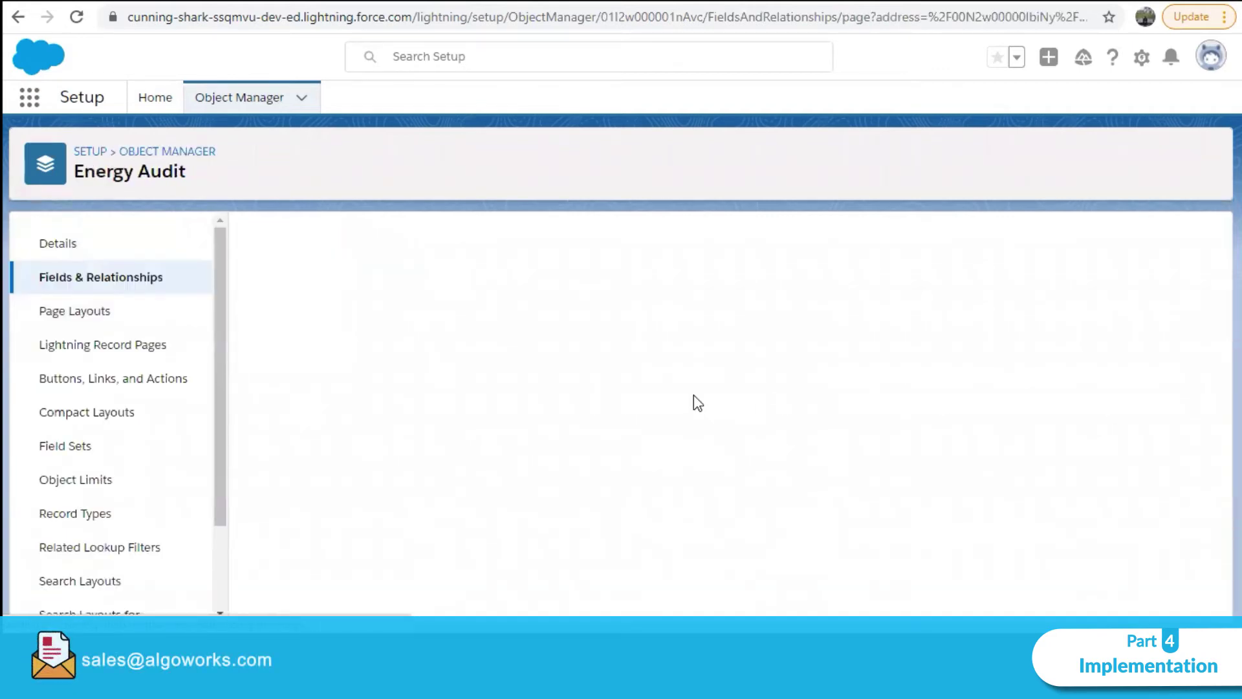
pyautogui.scroll(-5, 696, 402)
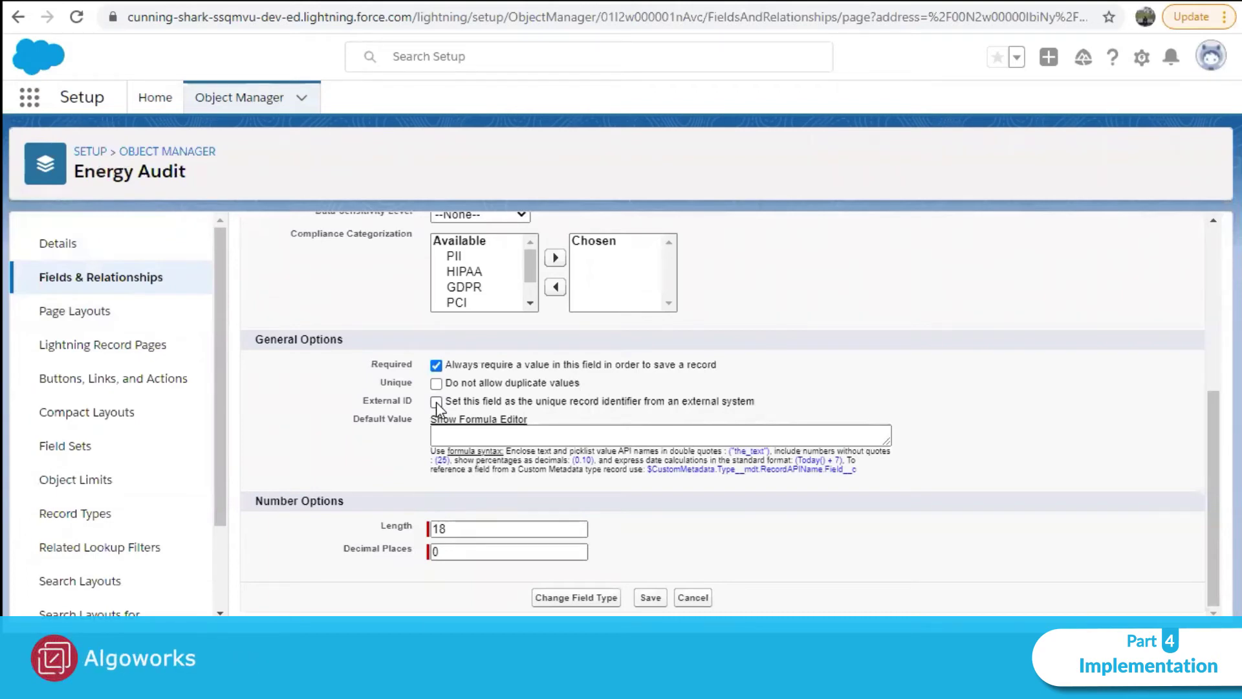
pyautogui.click(436, 401)
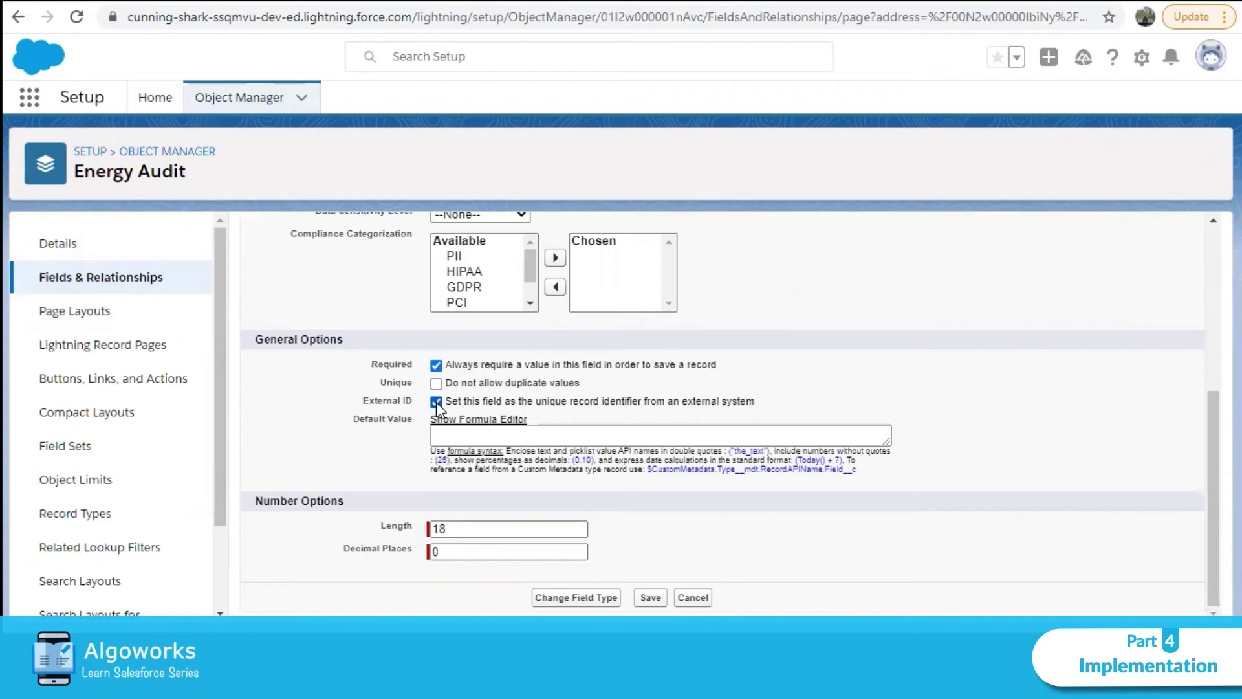
pyautogui.click(436, 384)
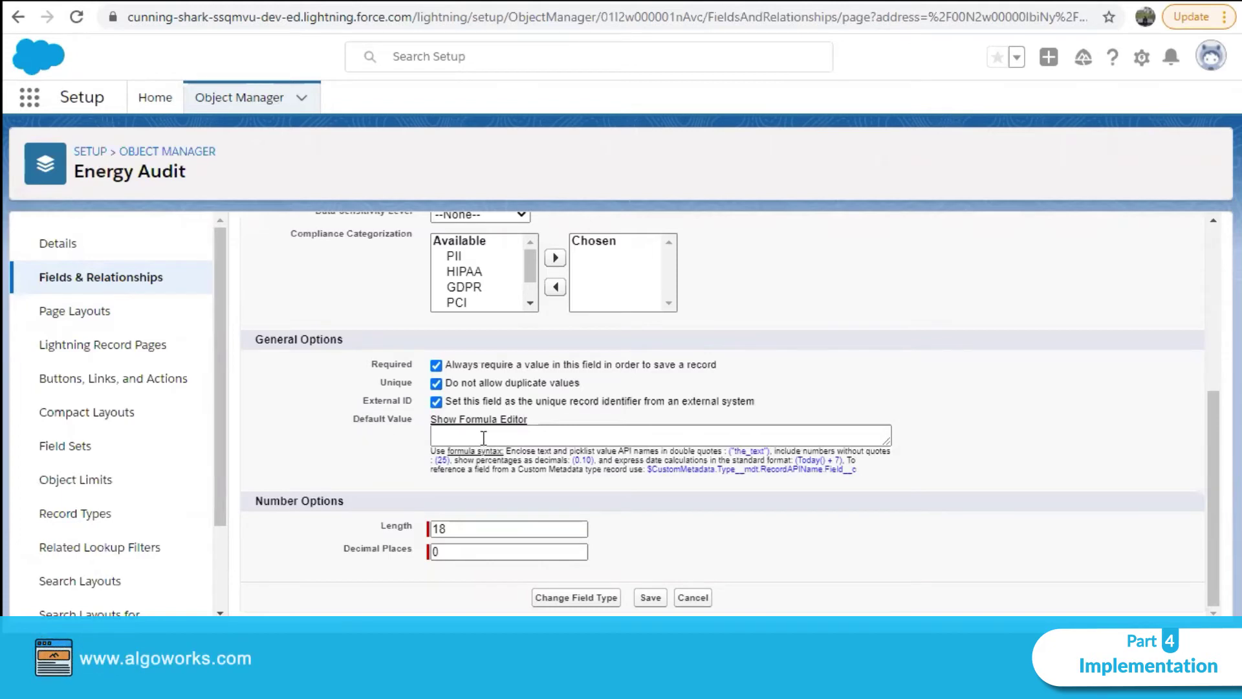
pyautogui.click(645, 600)
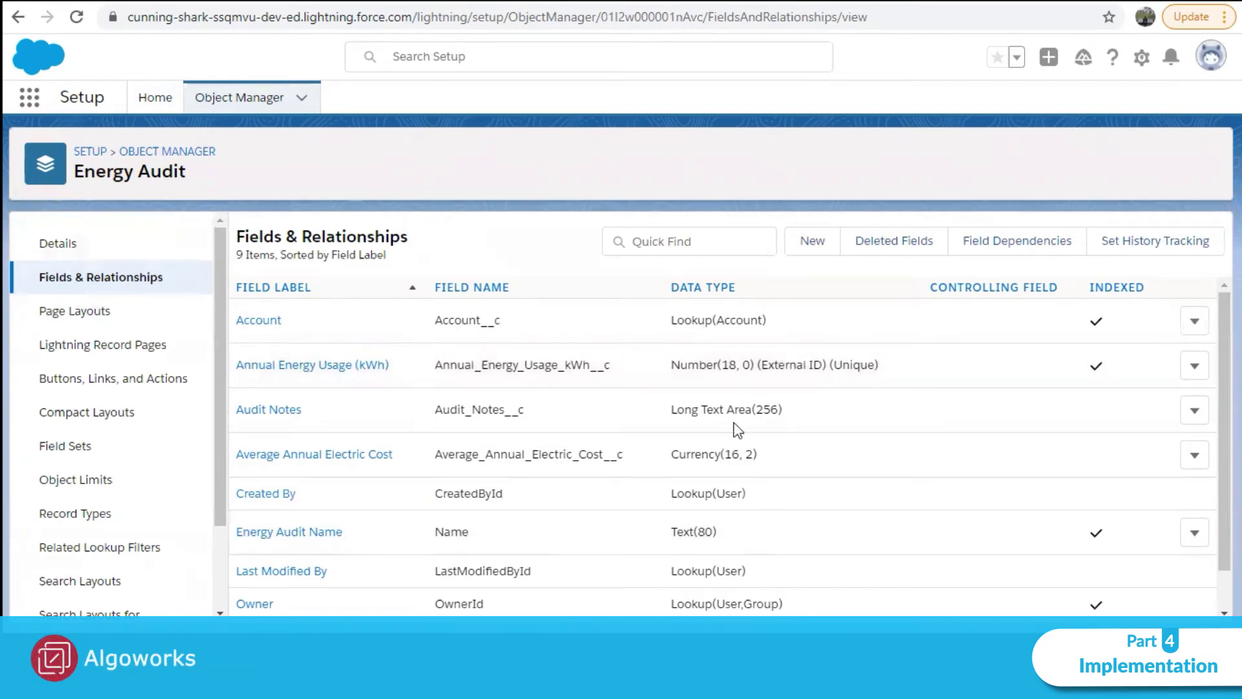
# Step: Search Setup Quick Find for 'data im' and open the Data Import Wizard
pyautogui.click(1142, 57)
pyautogui.click(1094, 109)
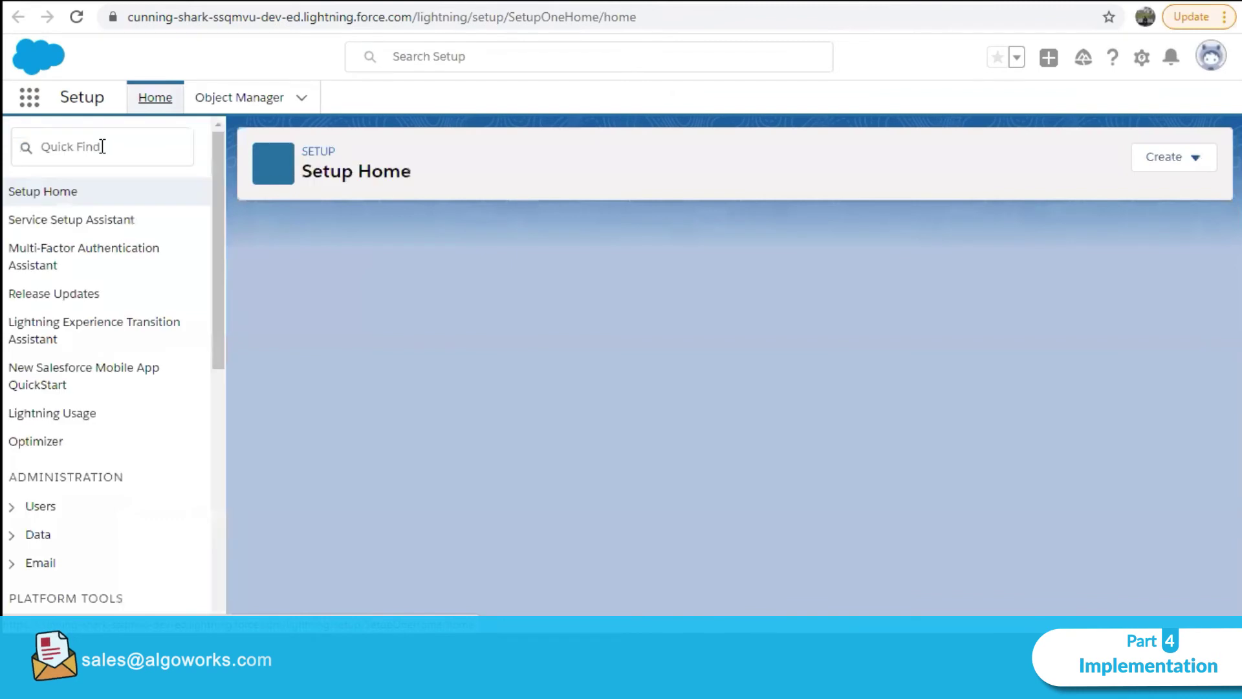
pyautogui.click(98, 147)
pyautogui.write('da')
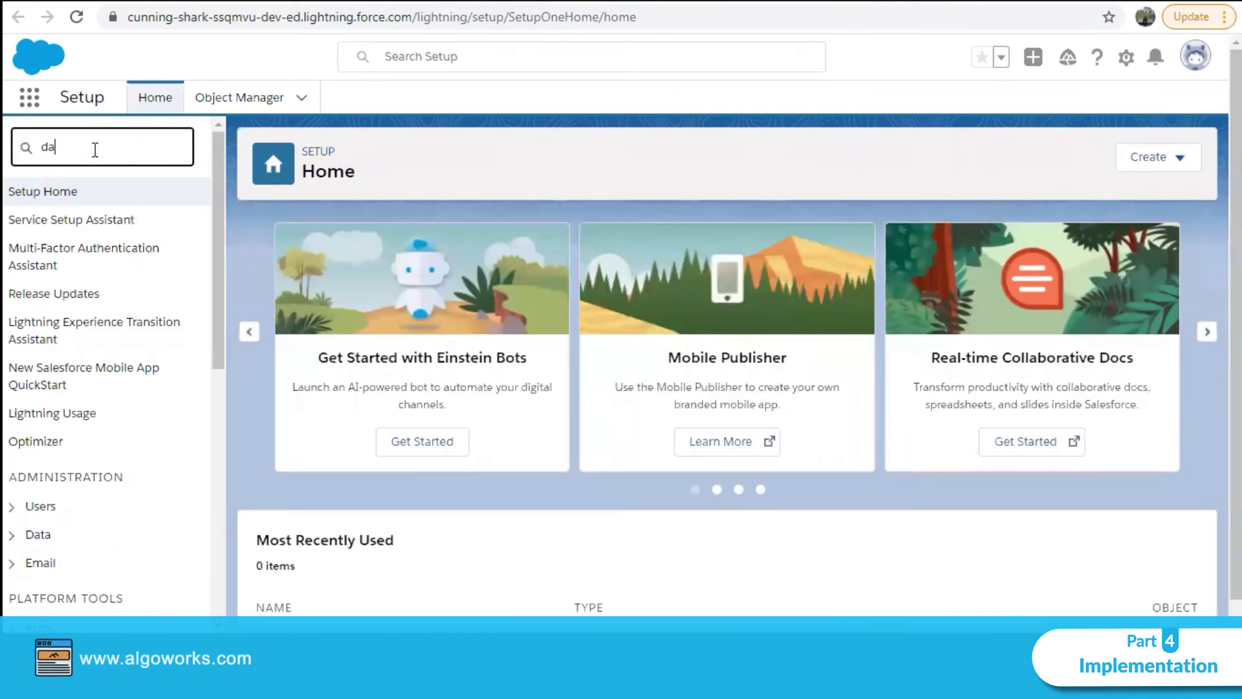
pyautogui.write('ta ')
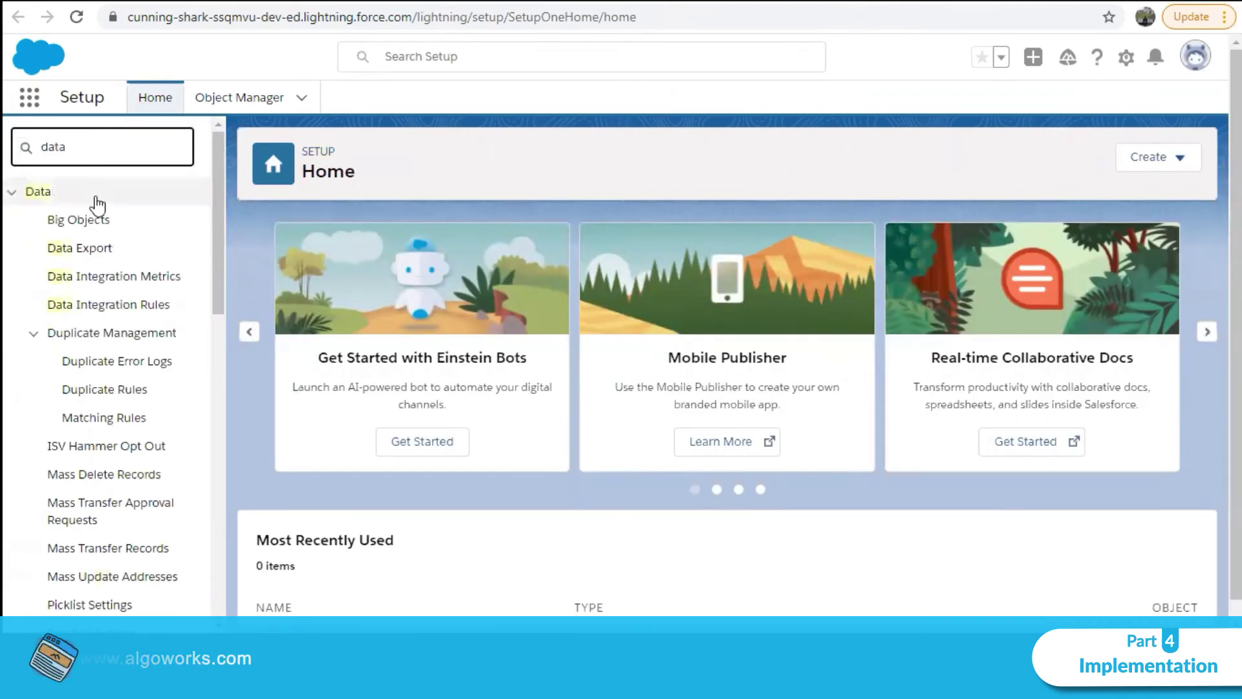
pyautogui.write('im')
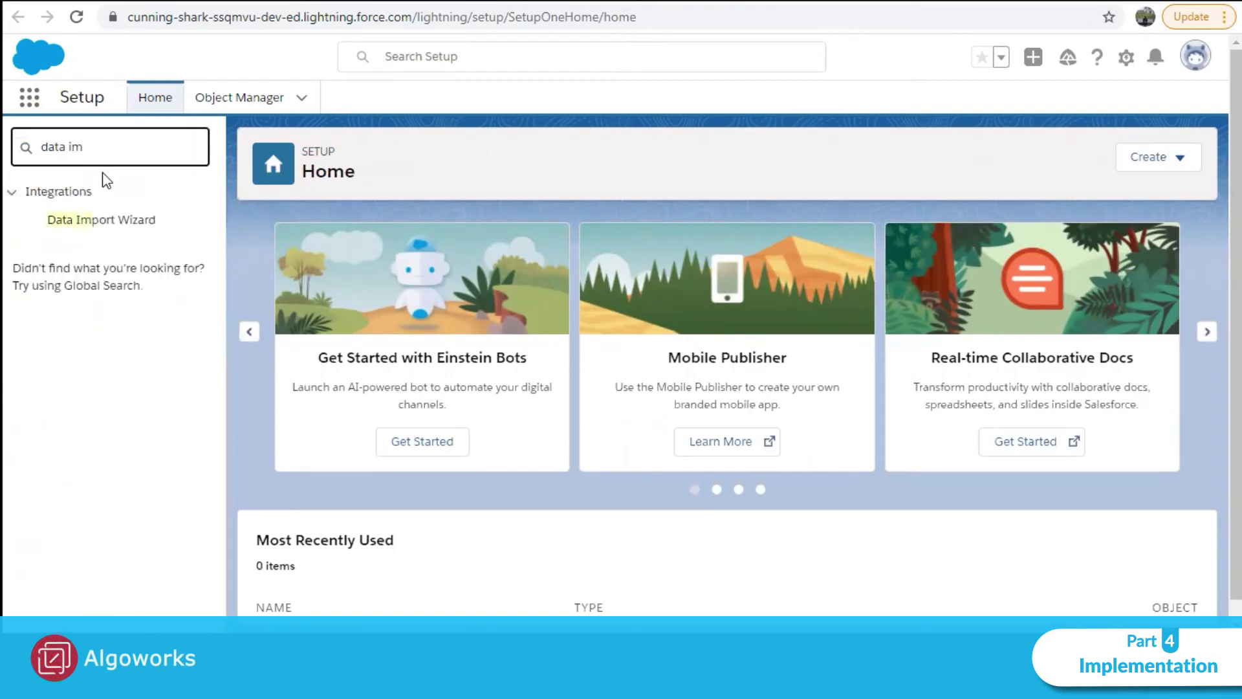
pyautogui.click(115, 219)
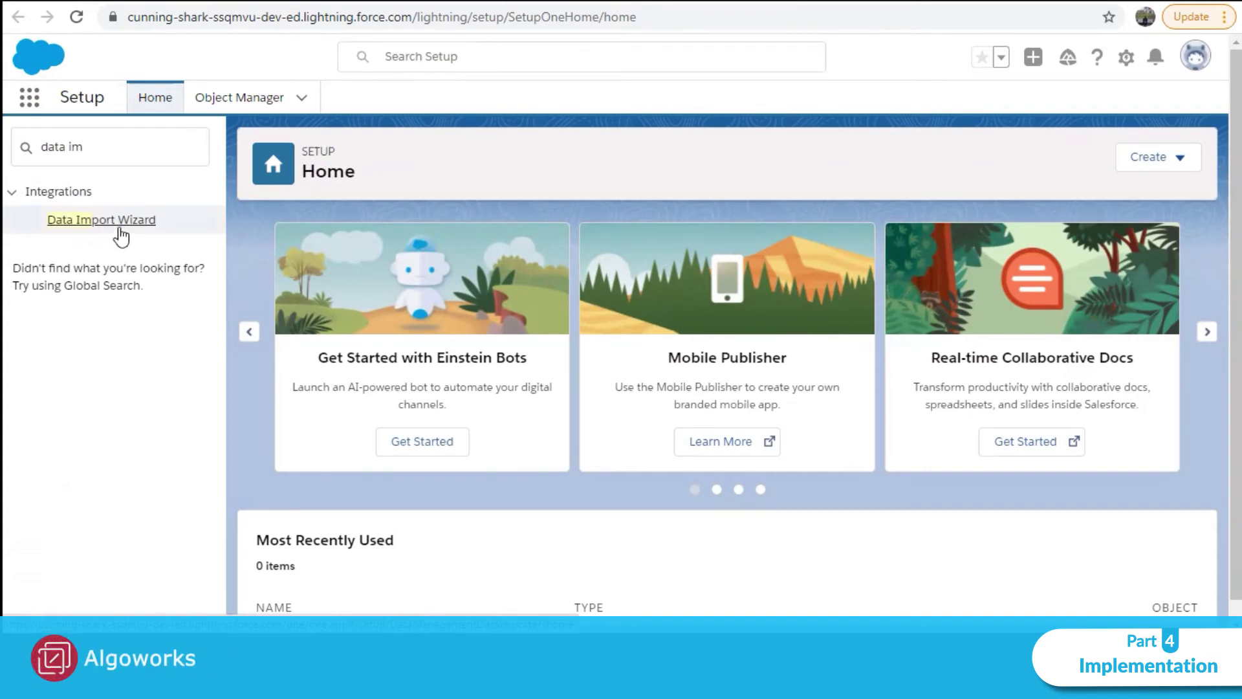
pyautogui.click(120, 237)
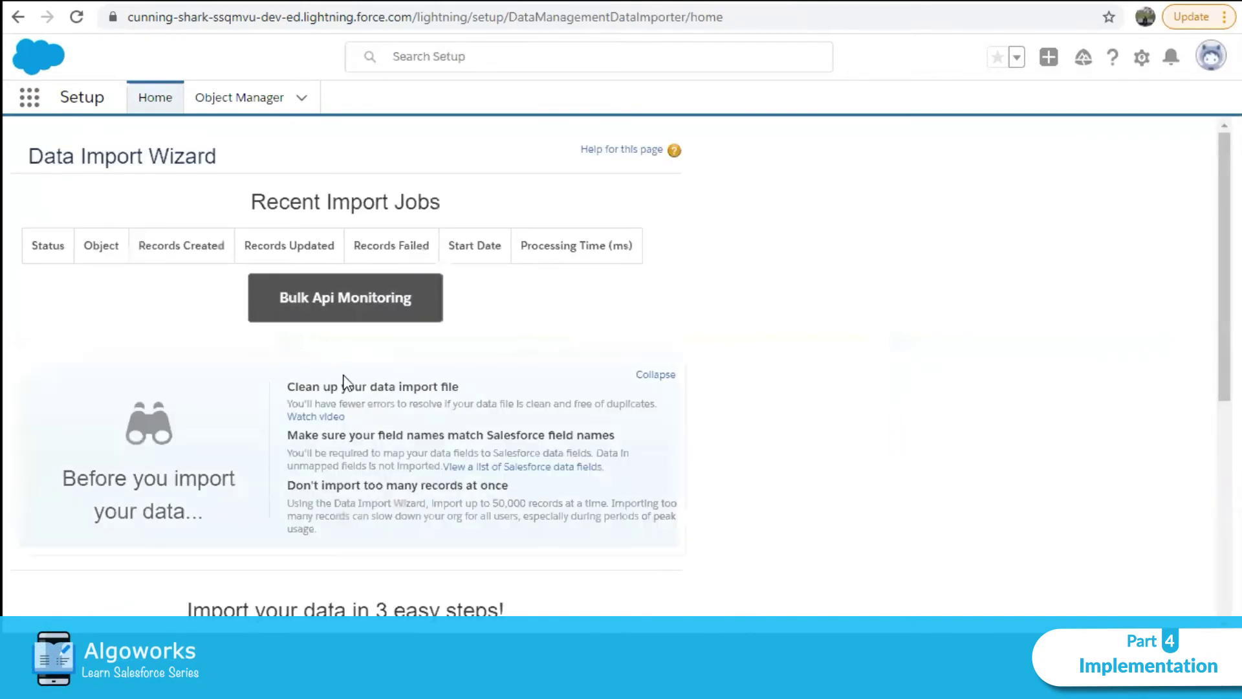
# Step: Choose the Energy Audits custom object and Update existing records in the import wizard
pyautogui.scroll(-5, 270, 452)
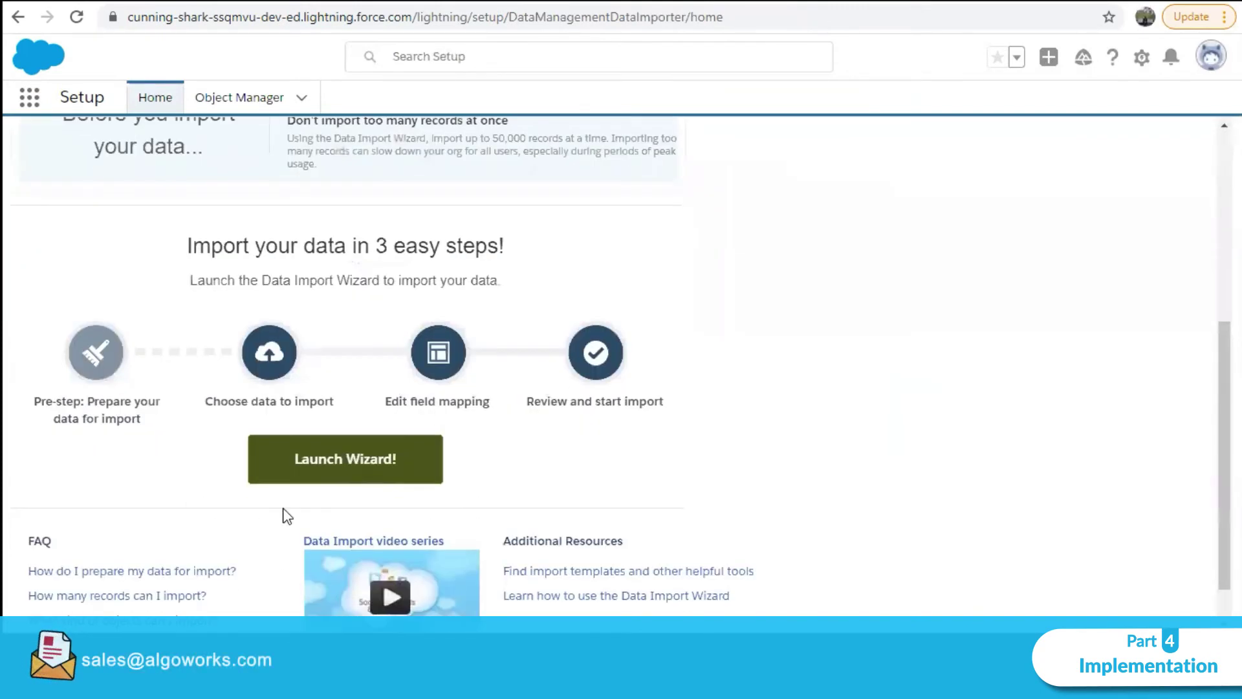
pyautogui.scroll(5, 282, 513)
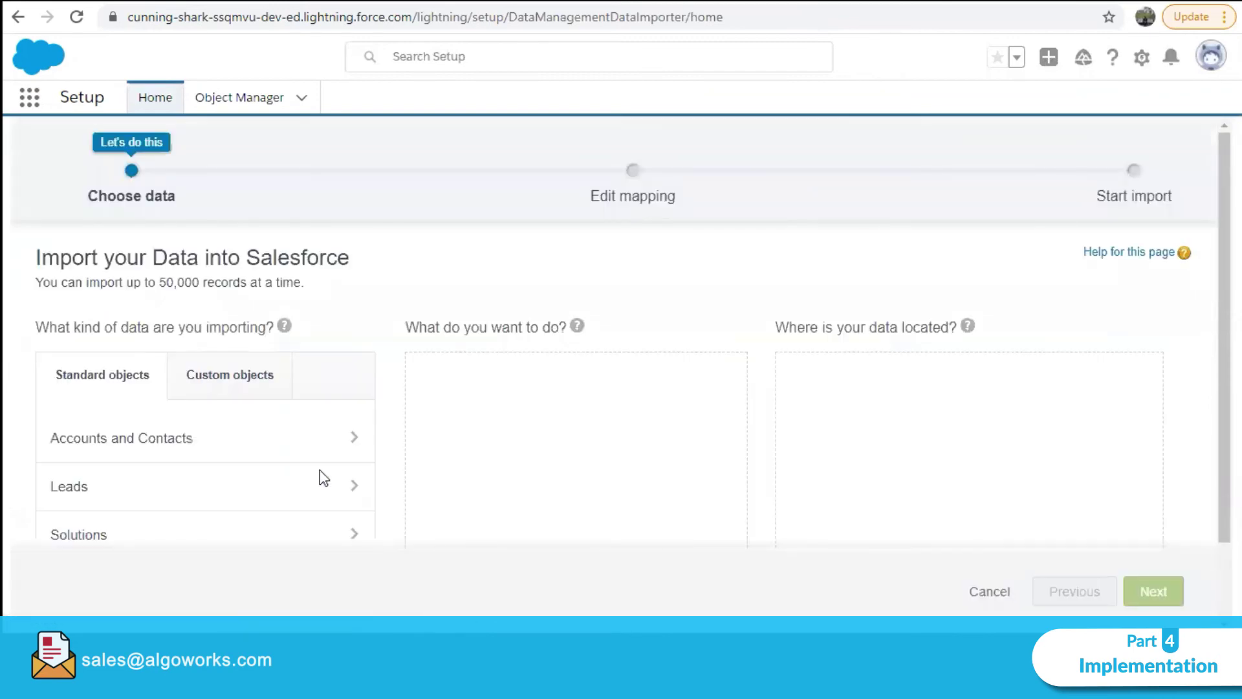
pyautogui.scroll(2, 298, 443)
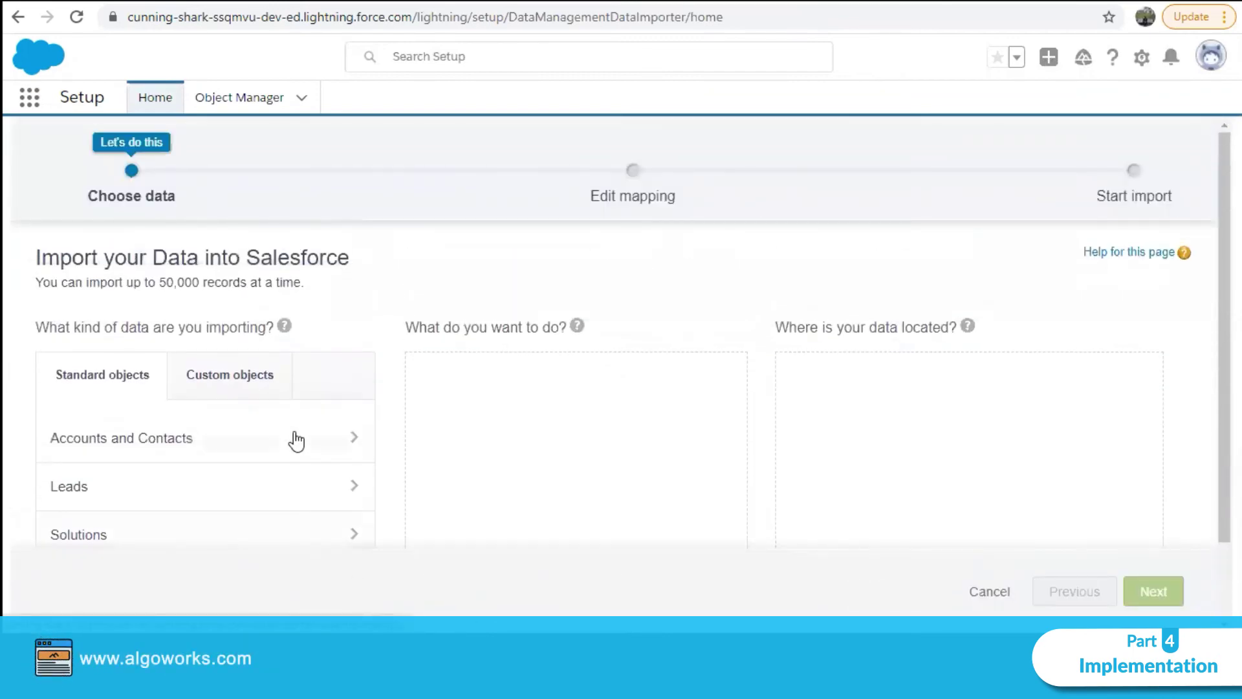
pyautogui.click(221, 382)
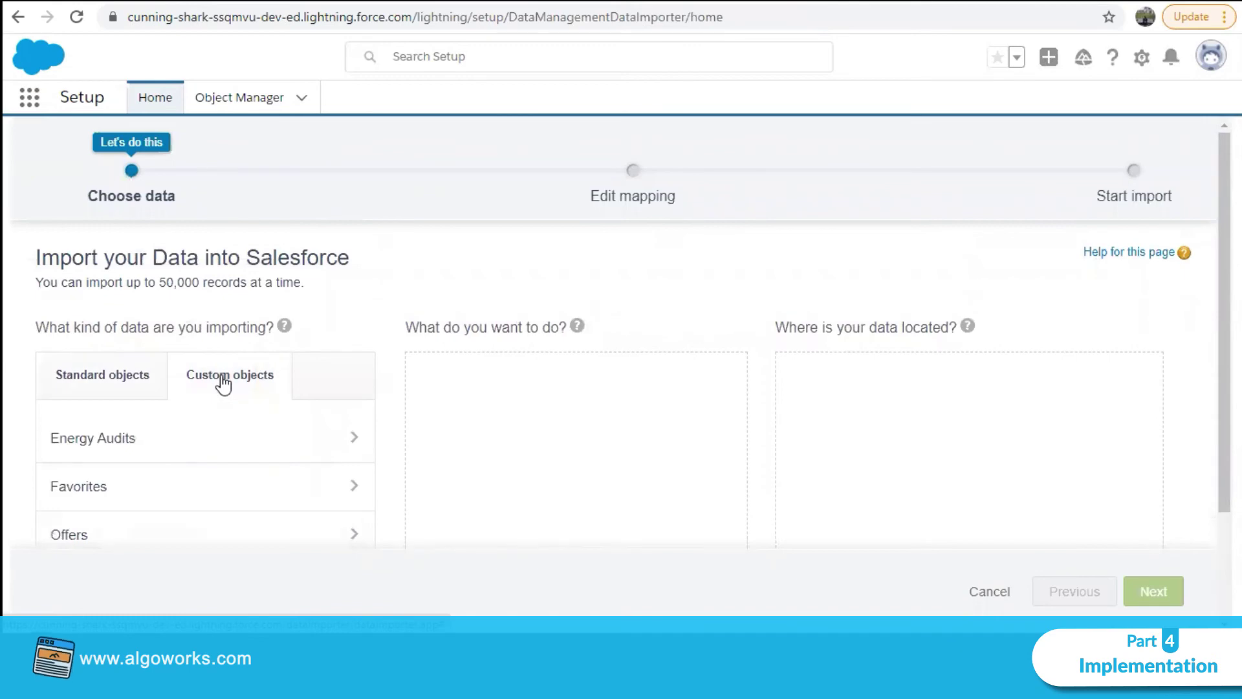
pyautogui.click(192, 453)
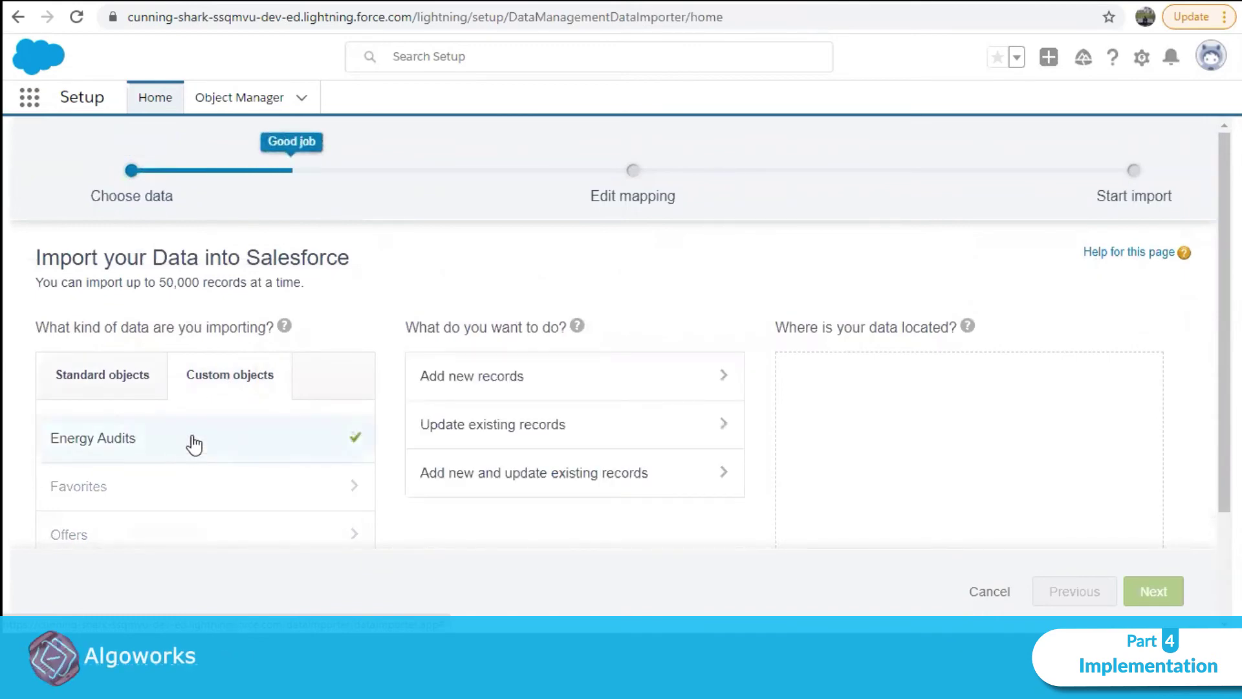
pyautogui.click(714, 432)
pyautogui.scroll(-1, 632, 435)
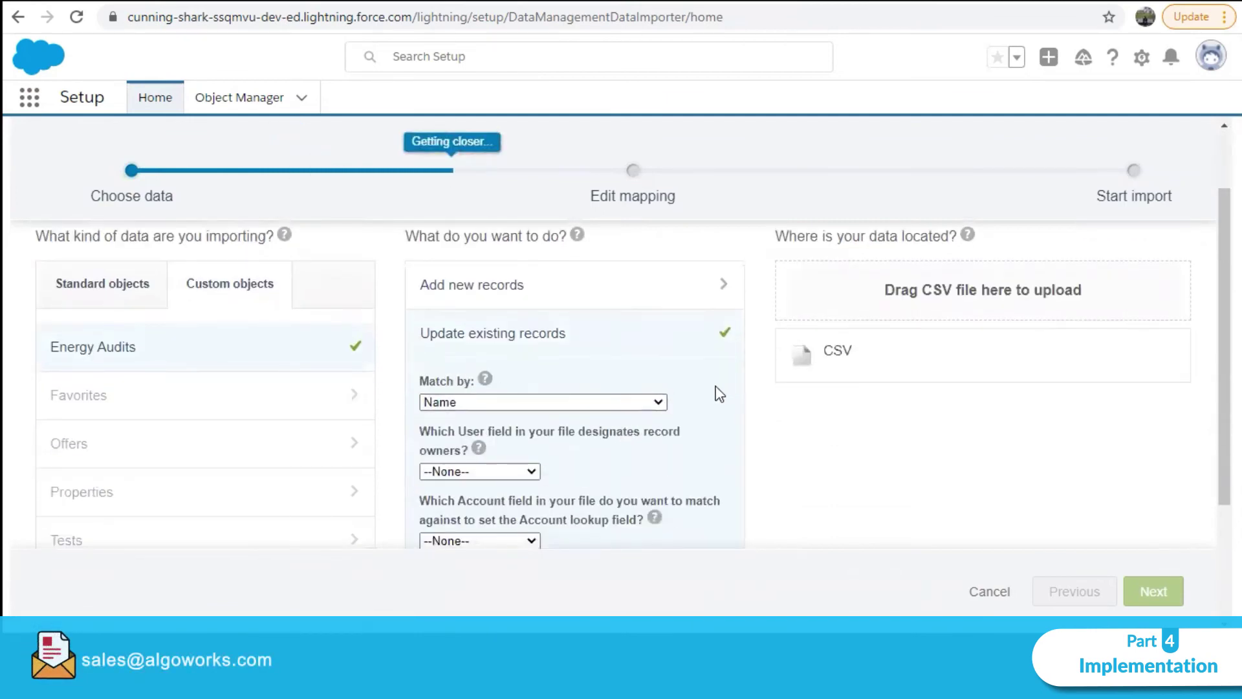
# Step: Confirm Annual Energy Usage (kWh) appears under Match by, then return to the Energy Audit tab
pyautogui.click(642, 404)
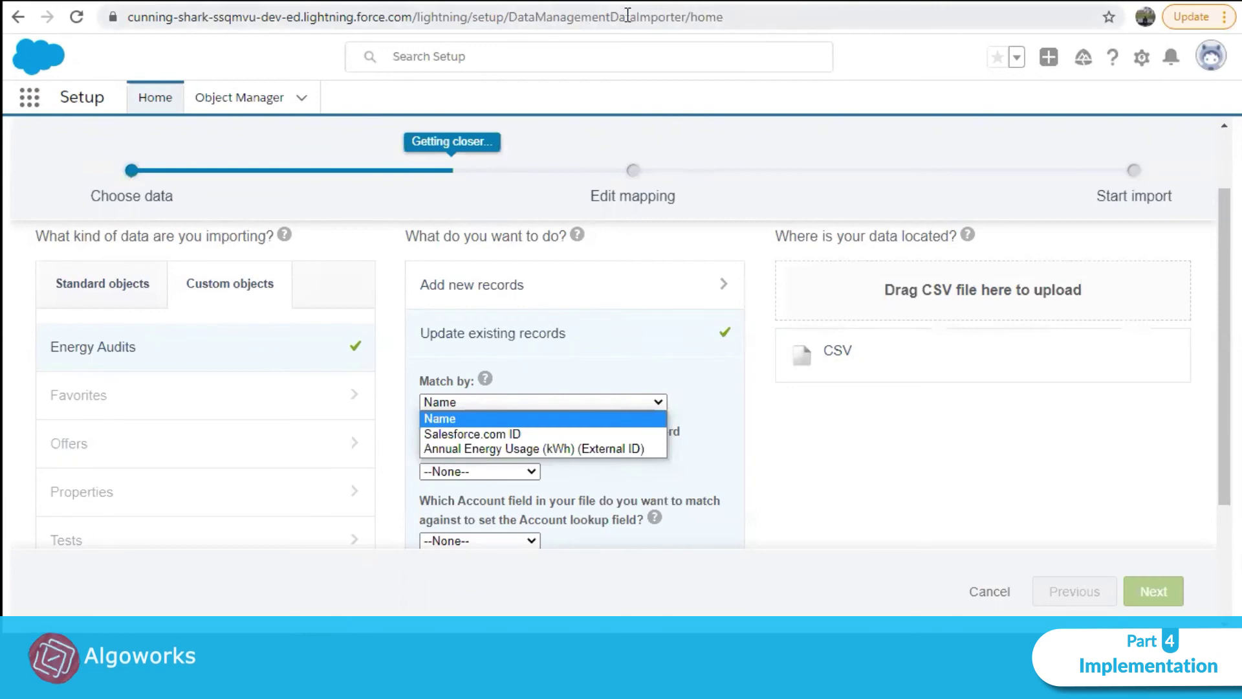
pyautogui.click(471, 9)
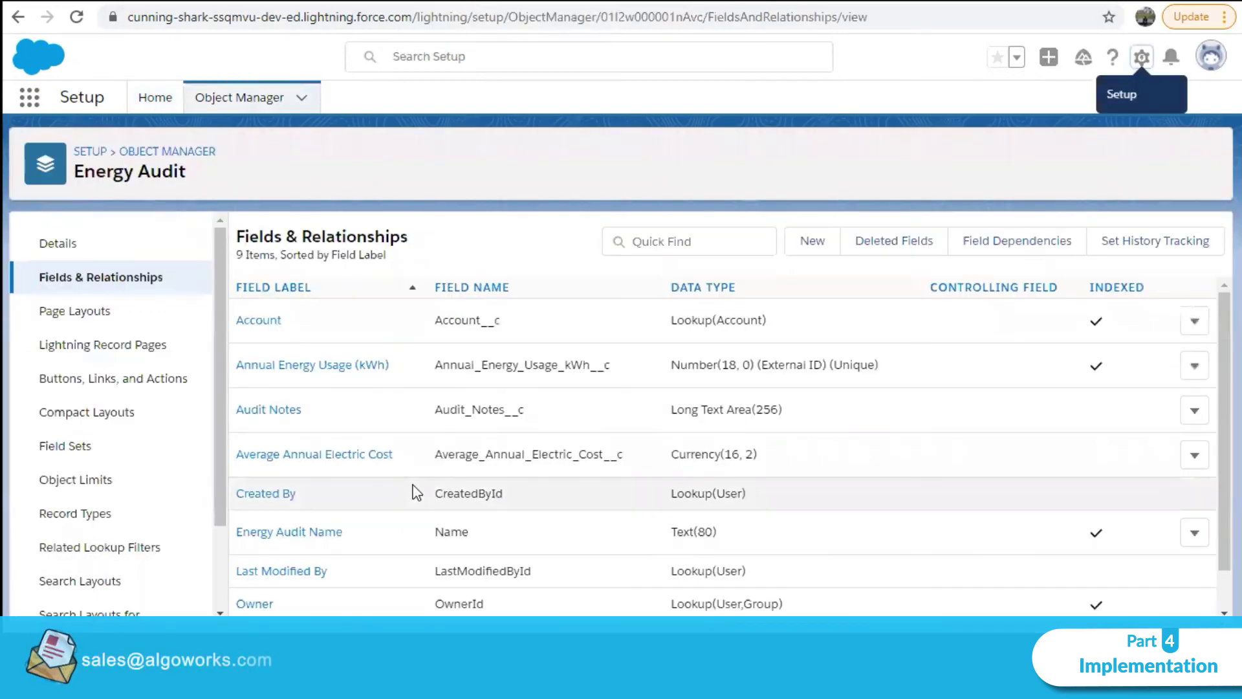